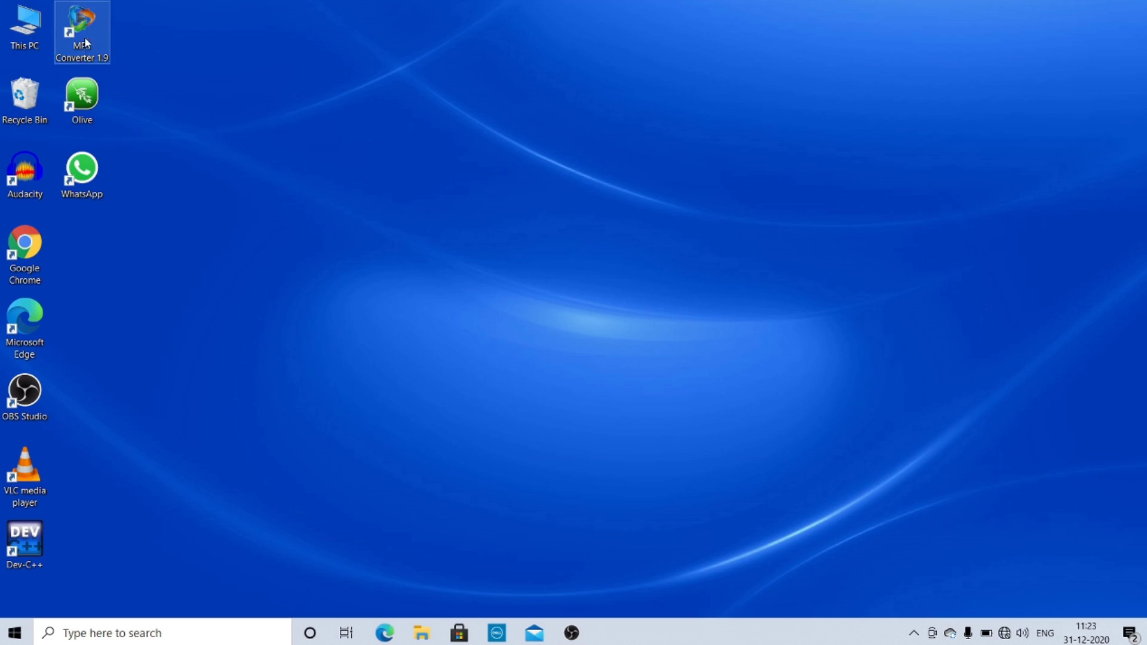
# Quick-format the removable G: drive as FAT32 with an 8192-byte allocation unit size and close the This PC window
pyautogui.doubleClick(15, 28)
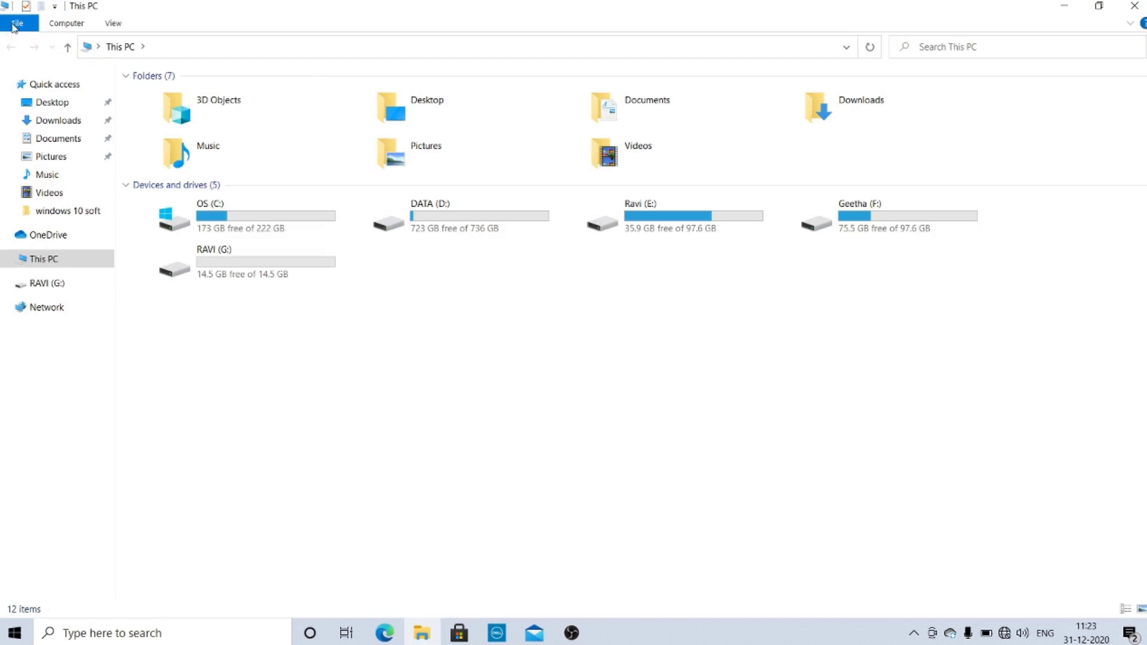
pyautogui.rightClick(281, 270)
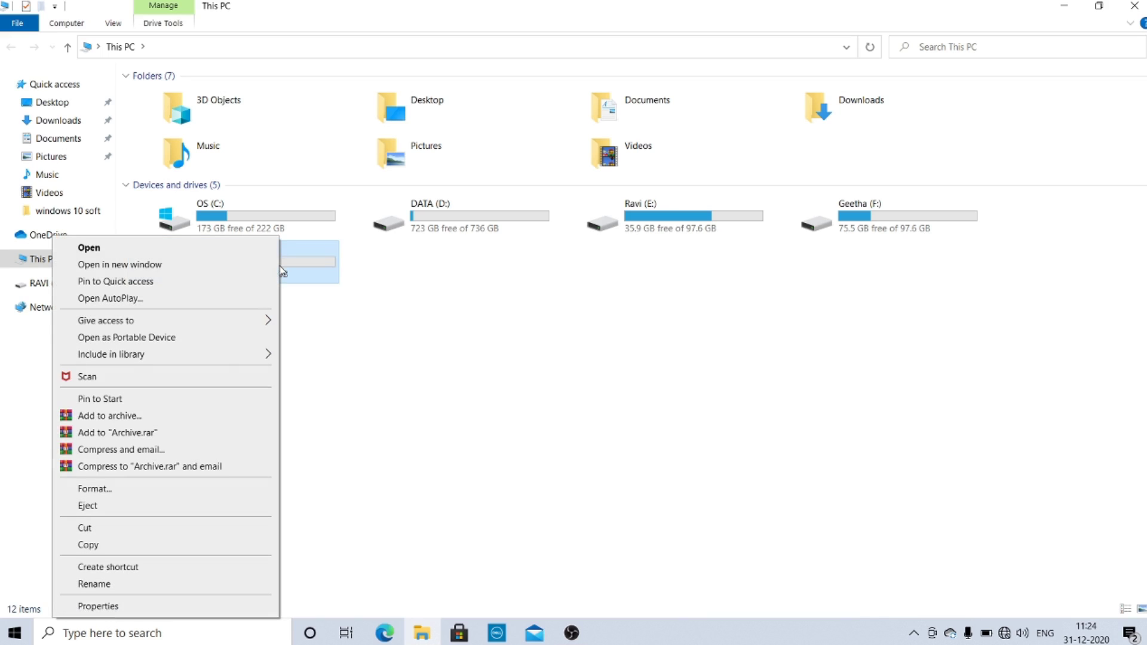
pyautogui.click(199, 491)
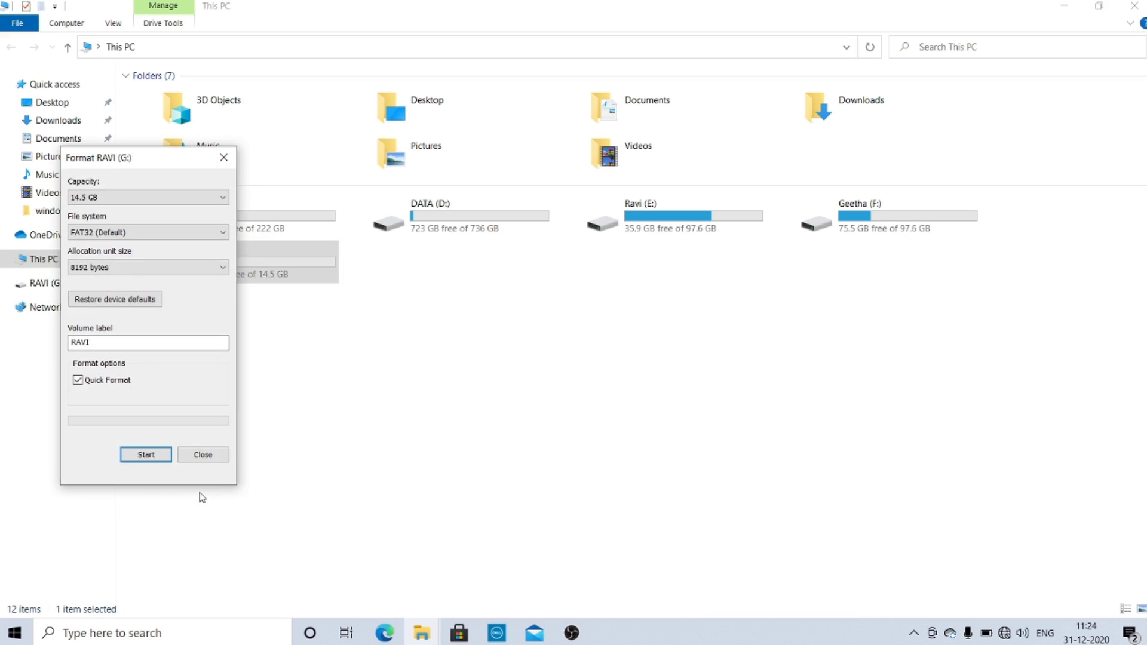
pyautogui.click(145, 456)
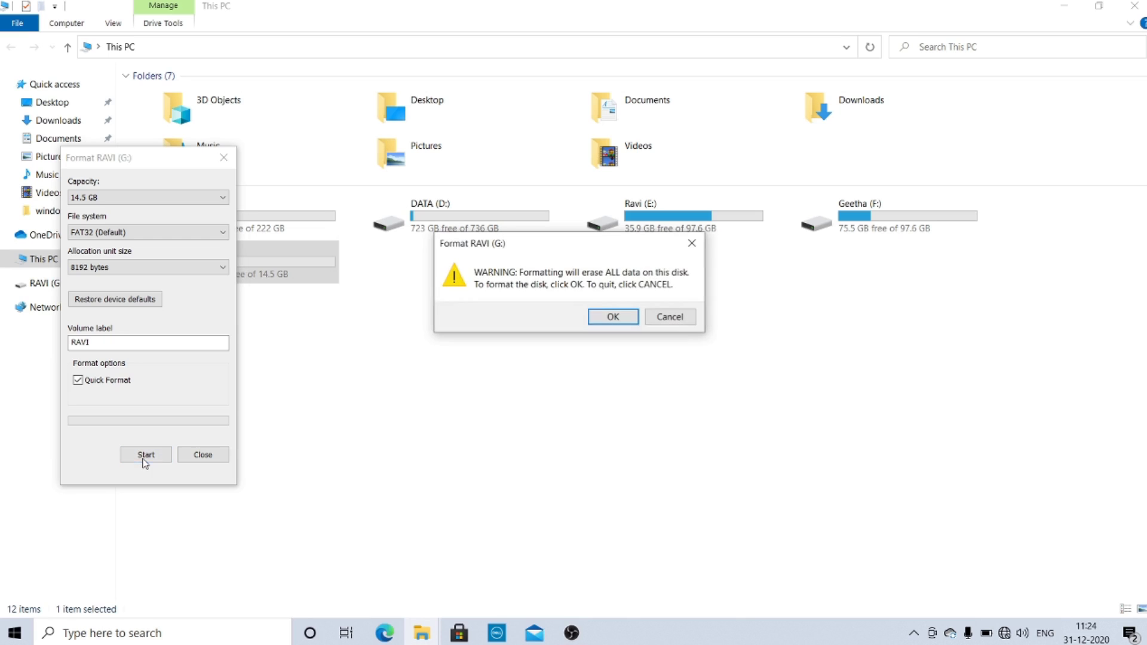
pyautogui.click(595, 313)
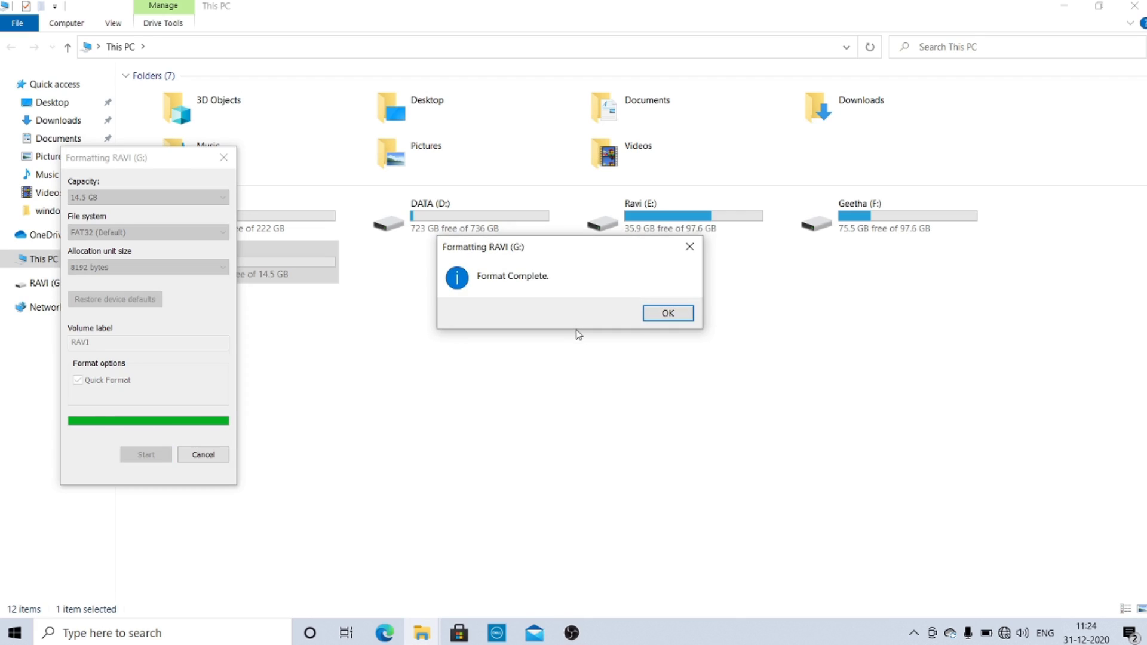
pyautogui.click(685, 315)
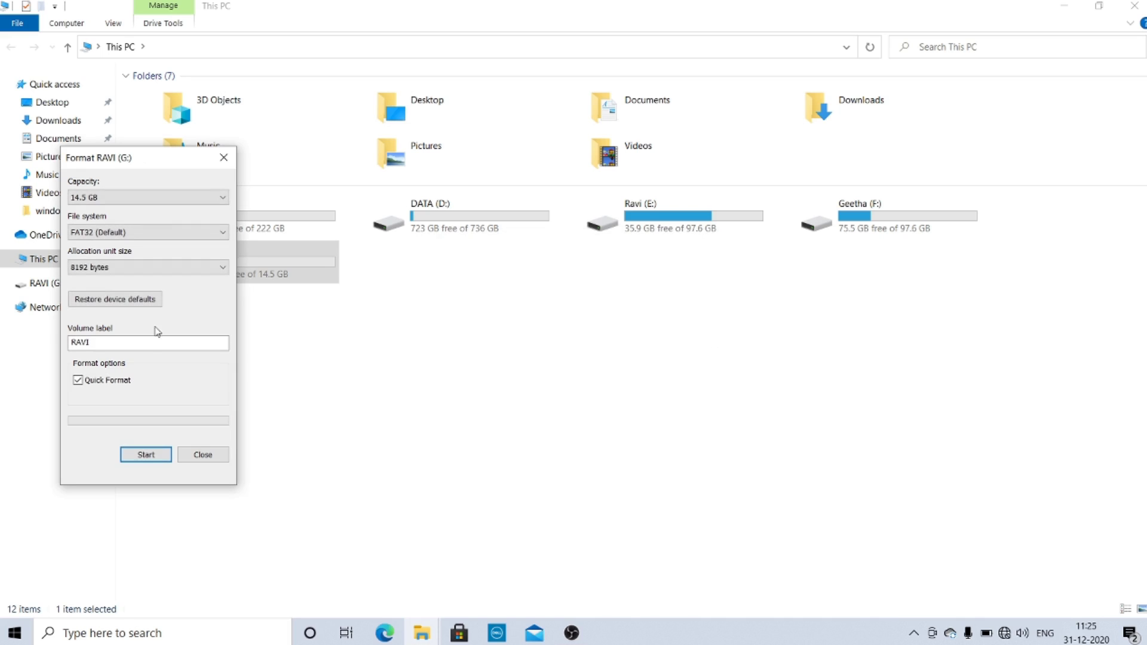
pyautogui.click(226, 157)
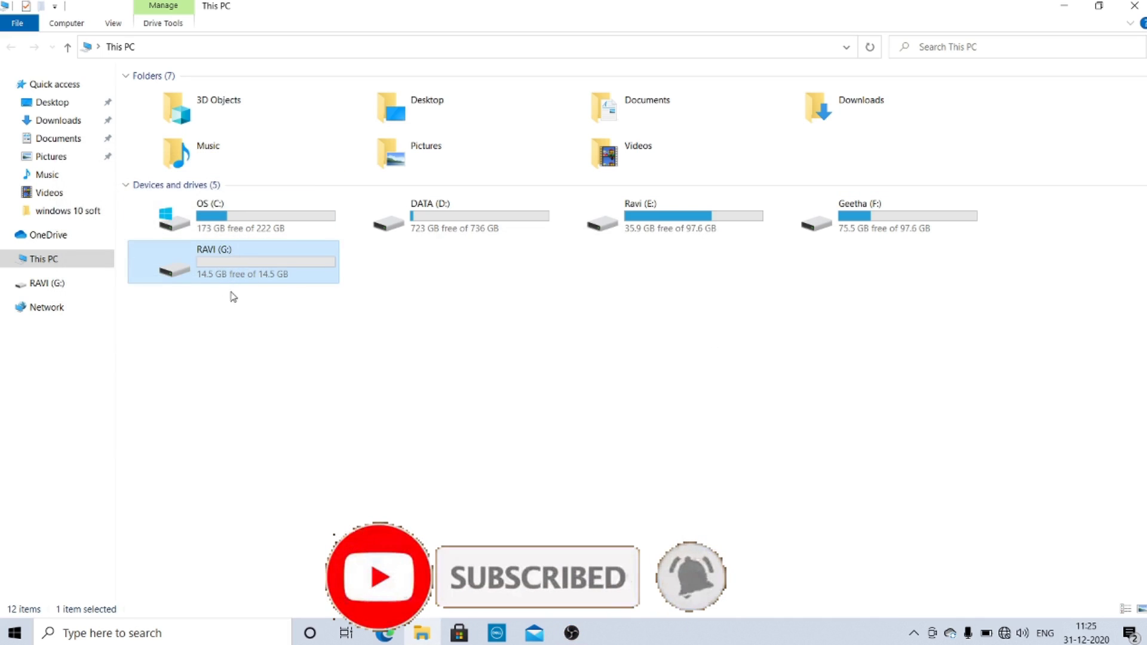
pyautogui.click(1131, 7)
# Open Command Prompt and launch the diskpart utility
pyautogui.press('super')
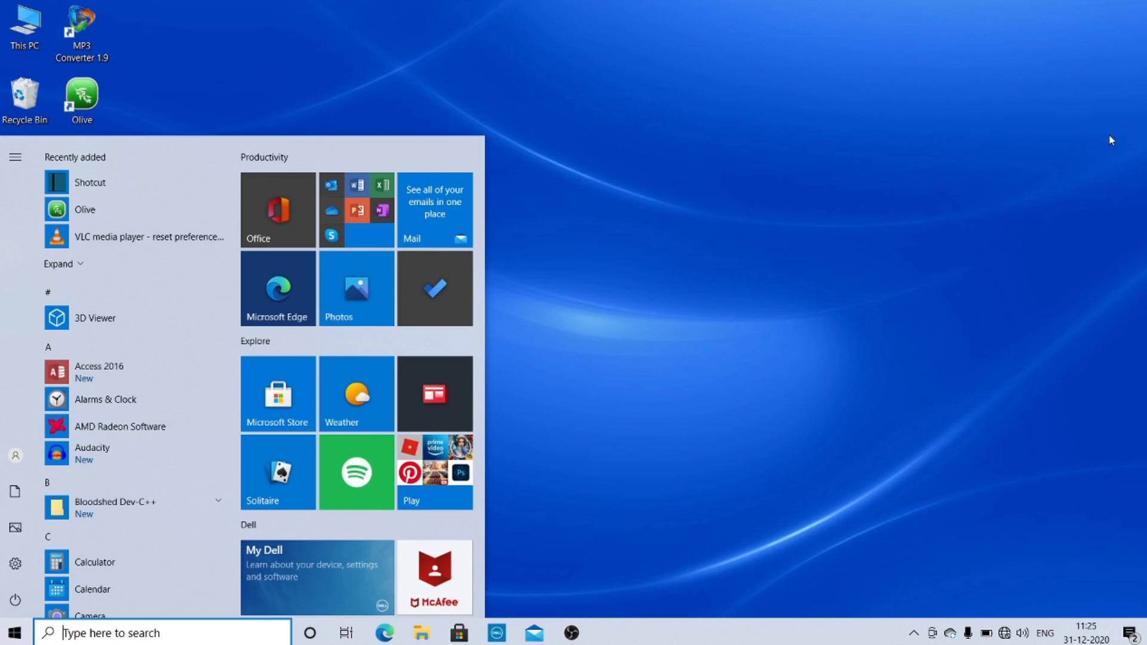
pyautogui.write('cmd')
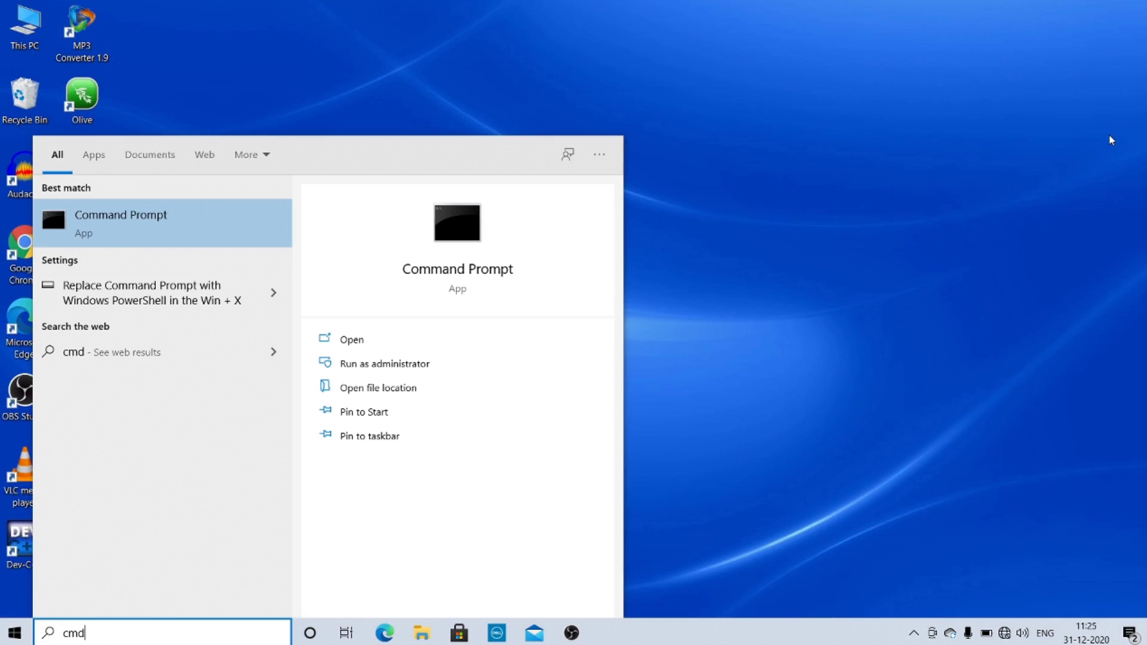
pyautogui.press('Return')
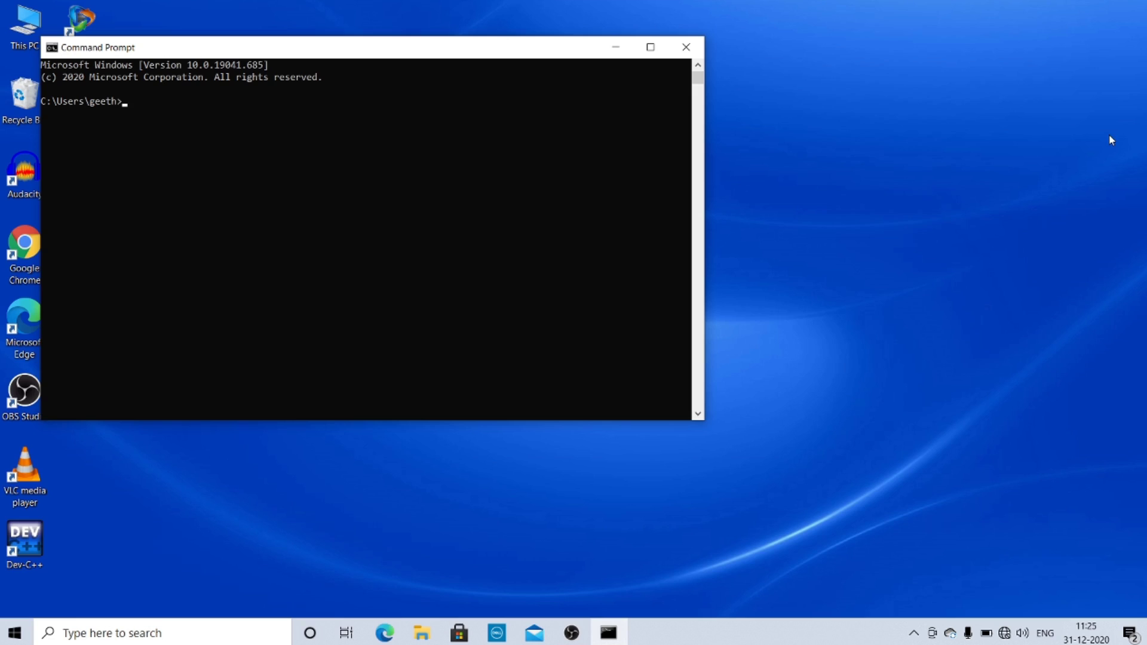
pyautogui.write('diskpart')
pyautogui.press('Return')
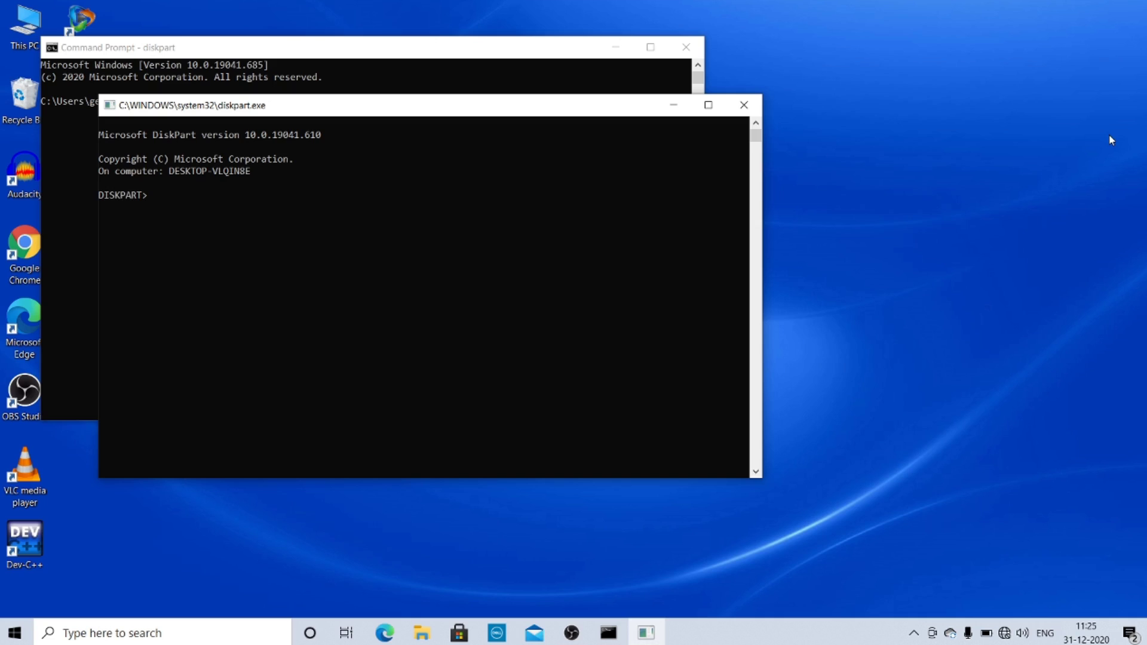
# List the available disks in DiskPart and select disk 2, the 14 GB USB drive
pyautogui.write('list disk')
pyautogui.press('Return')
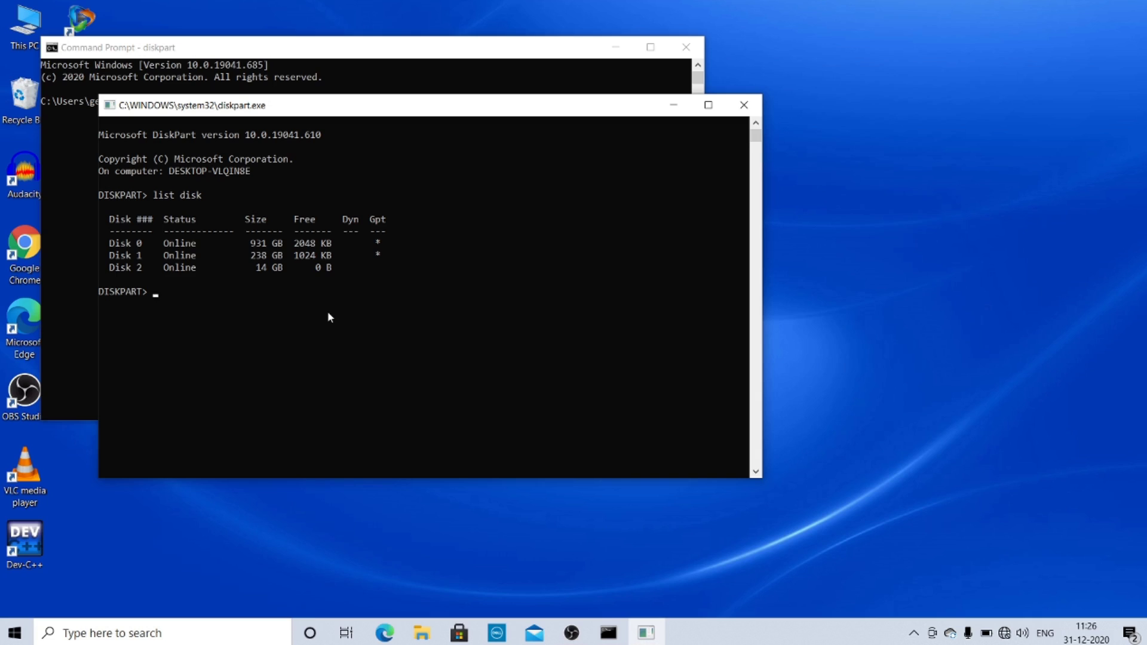
pyautogui.write('select disk 2')
pyautogui.press('Return')
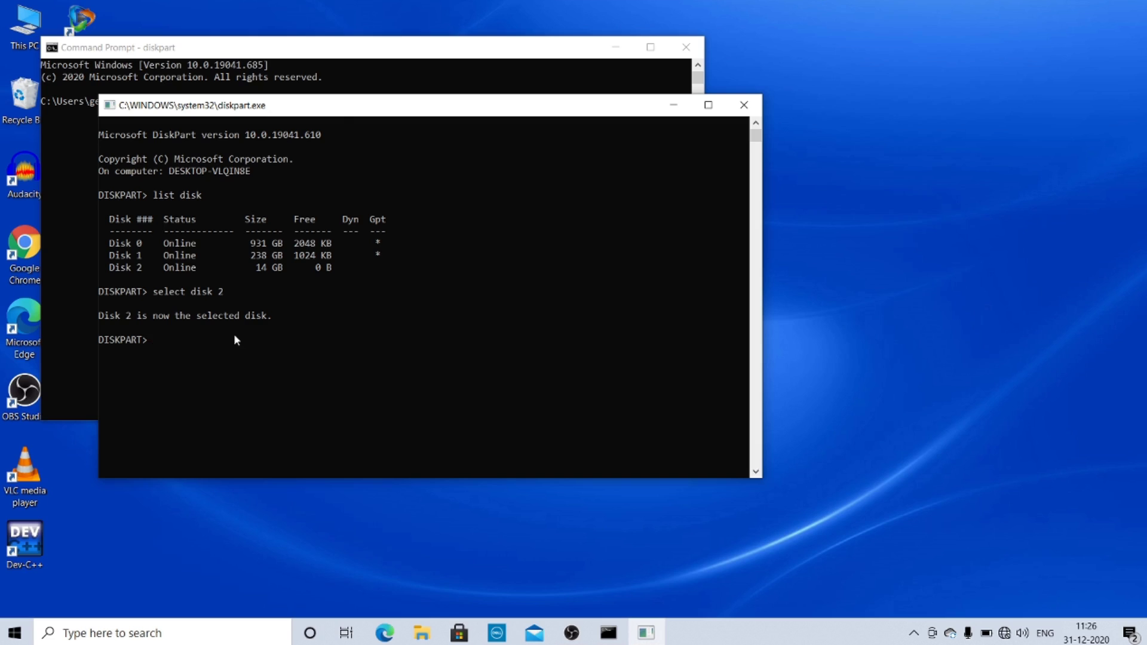
pyautogui.write('select disk2')
pyautogui.press('Return')
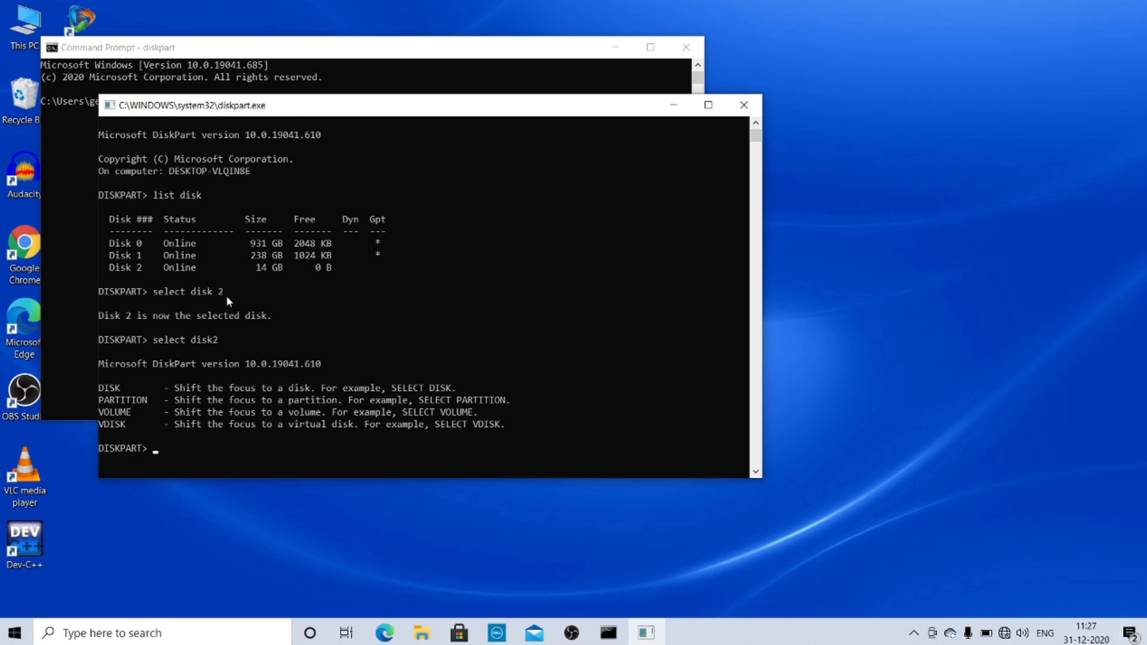
# Clean the selected disk and create a primary partition on it
pyautogui.scroll(-2, 227, 296)
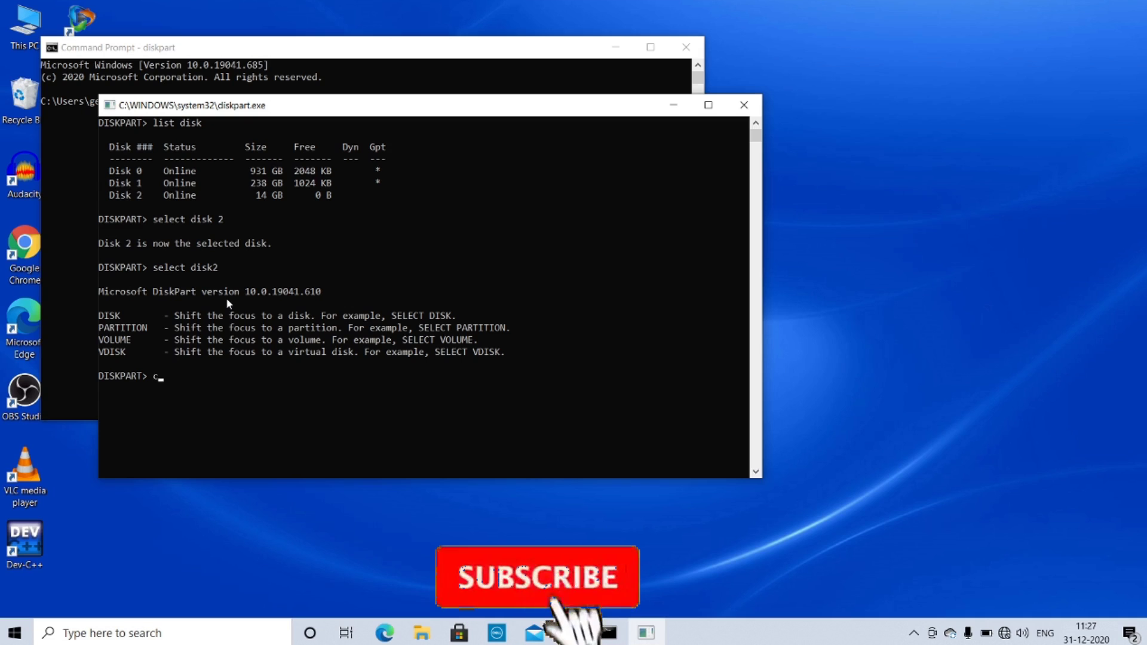
pyautogui.write('clean')
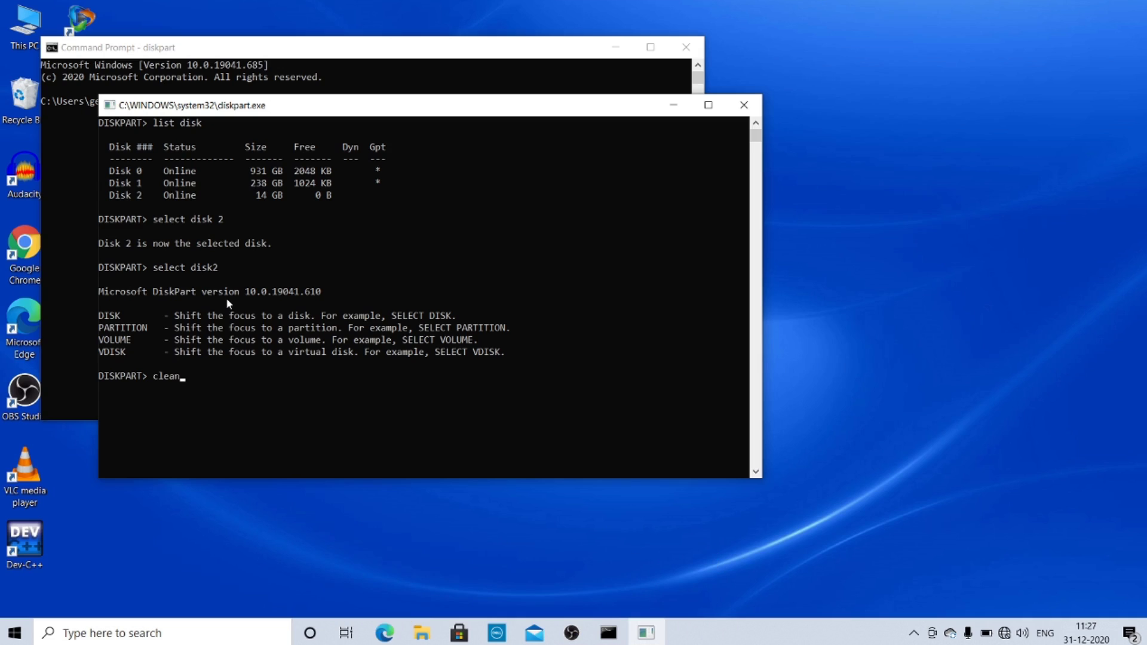
pyautogui.press('Return')
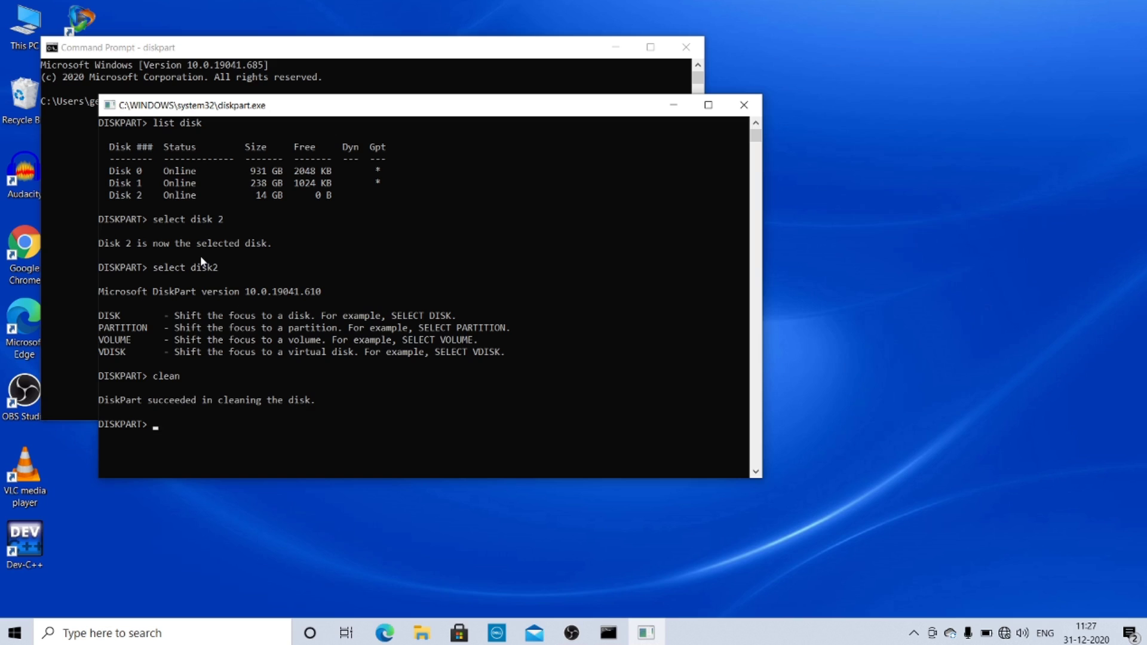
pyautogui.scroll(-4, 200, 256)
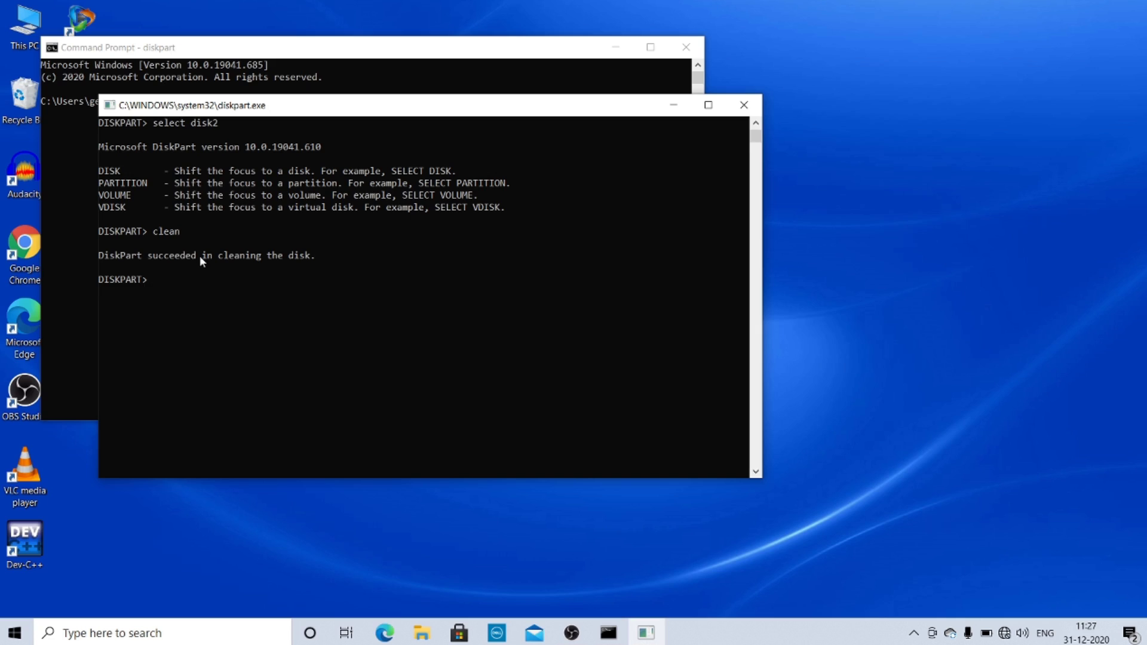
pyautogui.write('cre')
pyautogui.write('at partition primary')
pyautogui.press('Return')
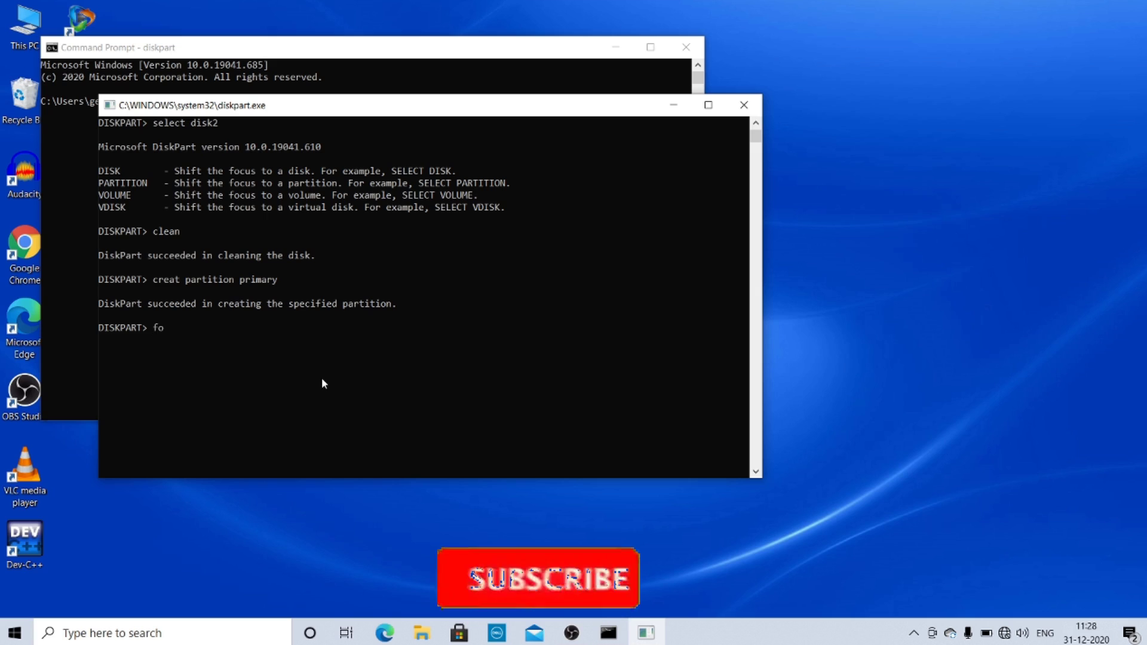
# Quick-format the new partition with the NTFS file system using format fs=ntfs quick
pyautogui.write('orma')
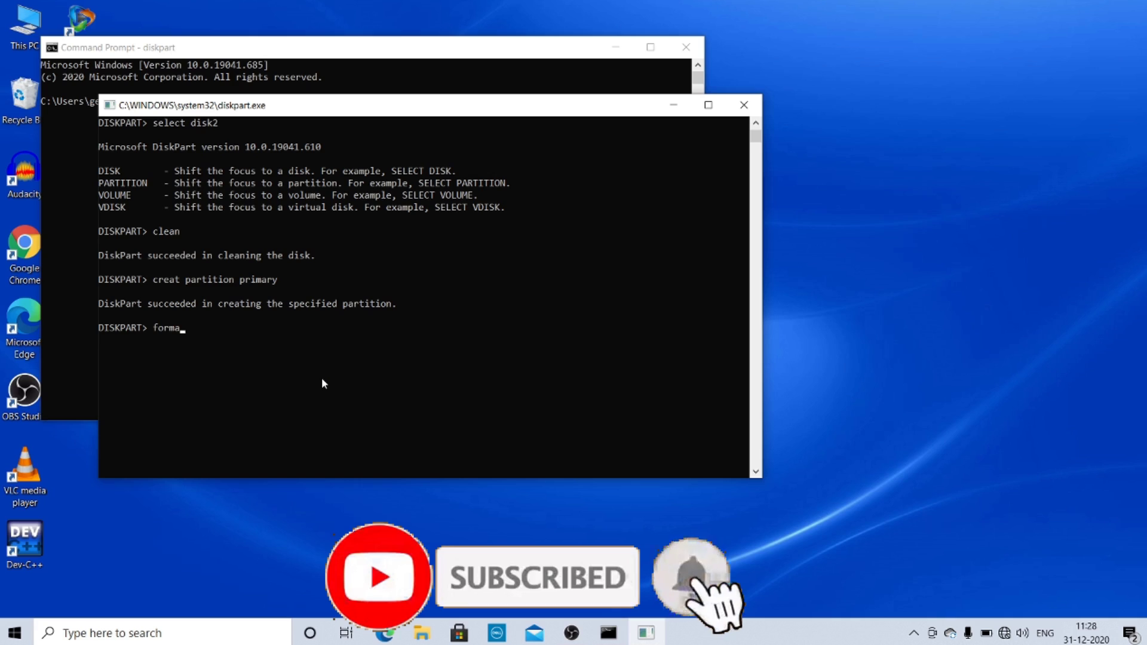
pyautogui.write('t')
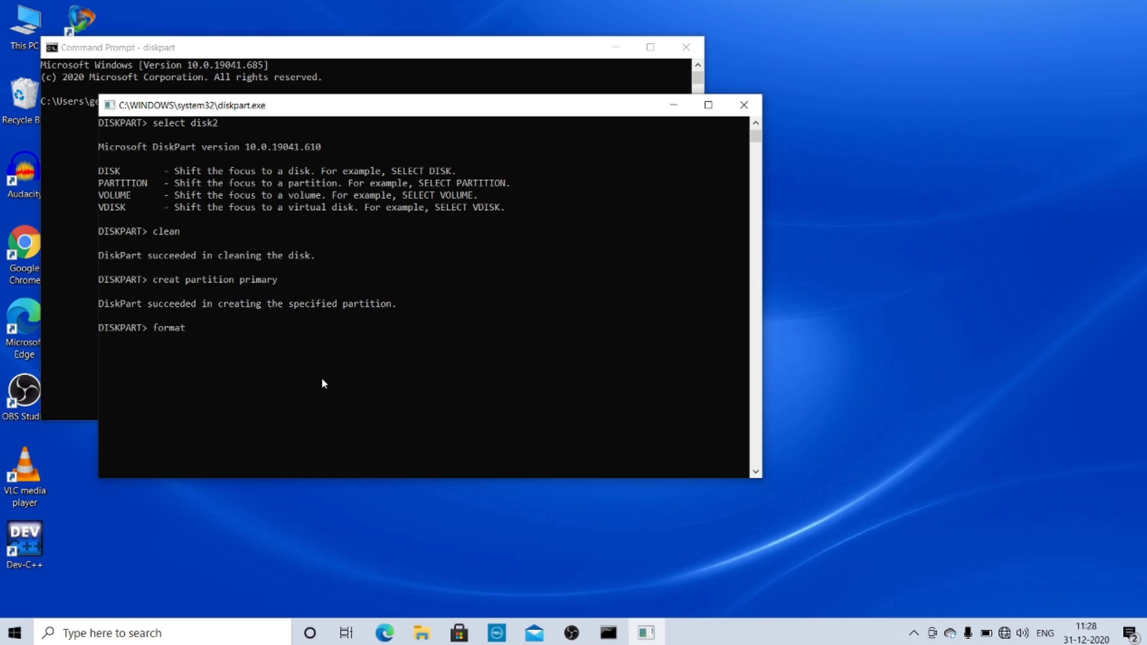
pyautogui.write('fs=ntfs')
pyautogui.write('quick')
pyautogui.press('Return')
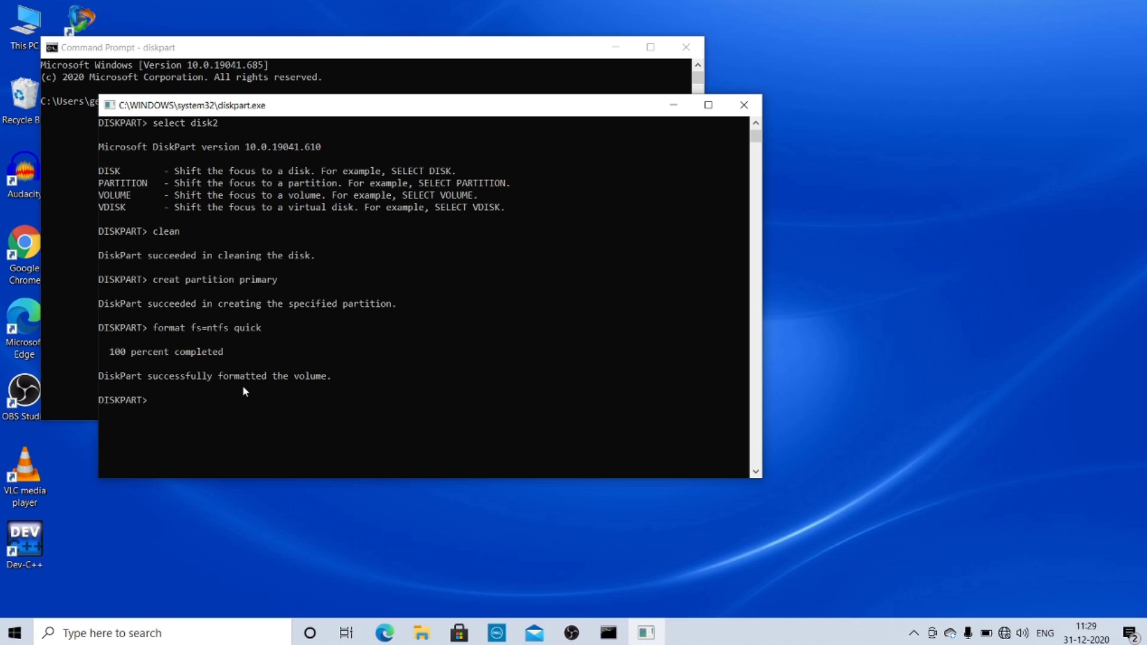
# Mark the formatted partition as active and assign it a drive letter
pyautogui.write('active')
pyautogui.press('Return')
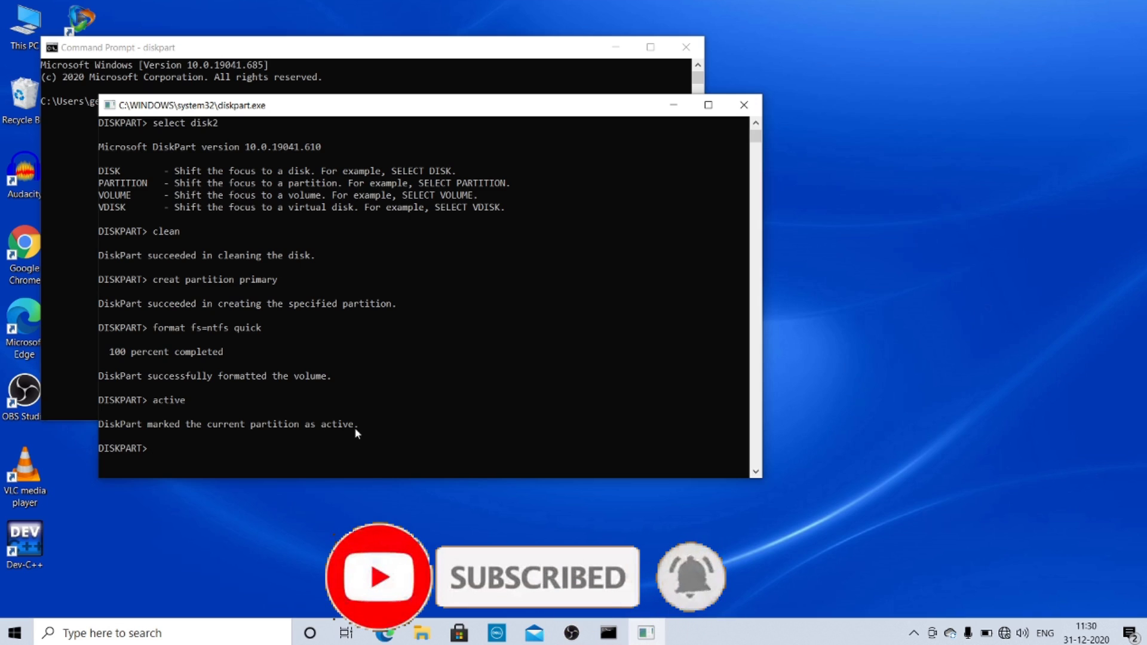
pyautogui.write('a')
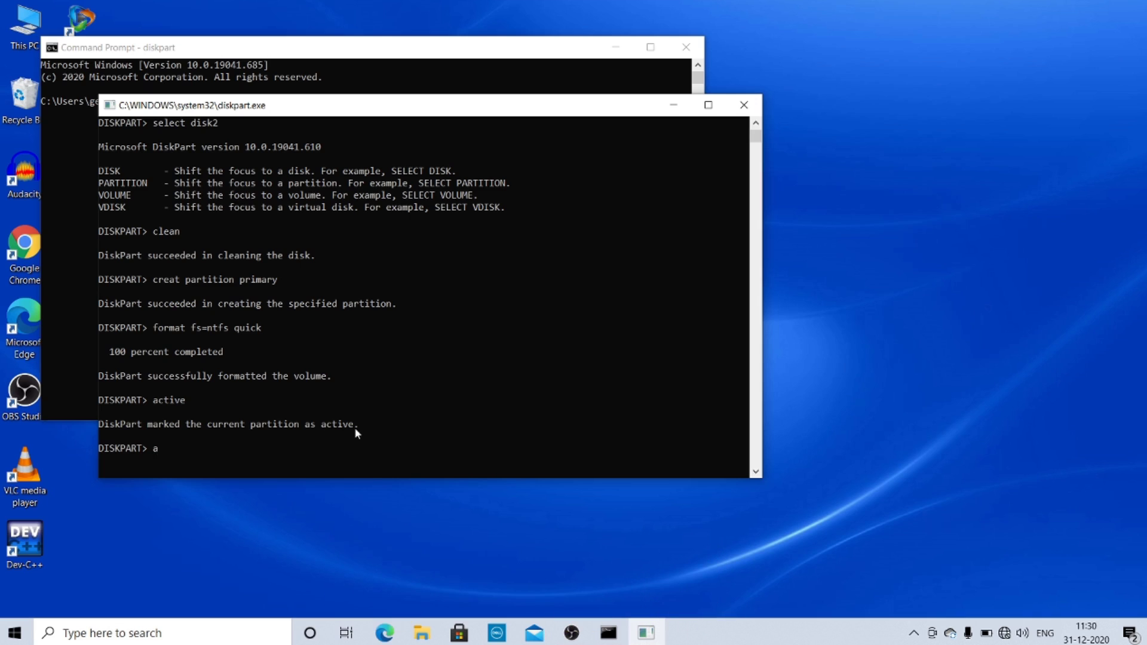
pyautogui.write('ssign')
pyautogui.press('Return')
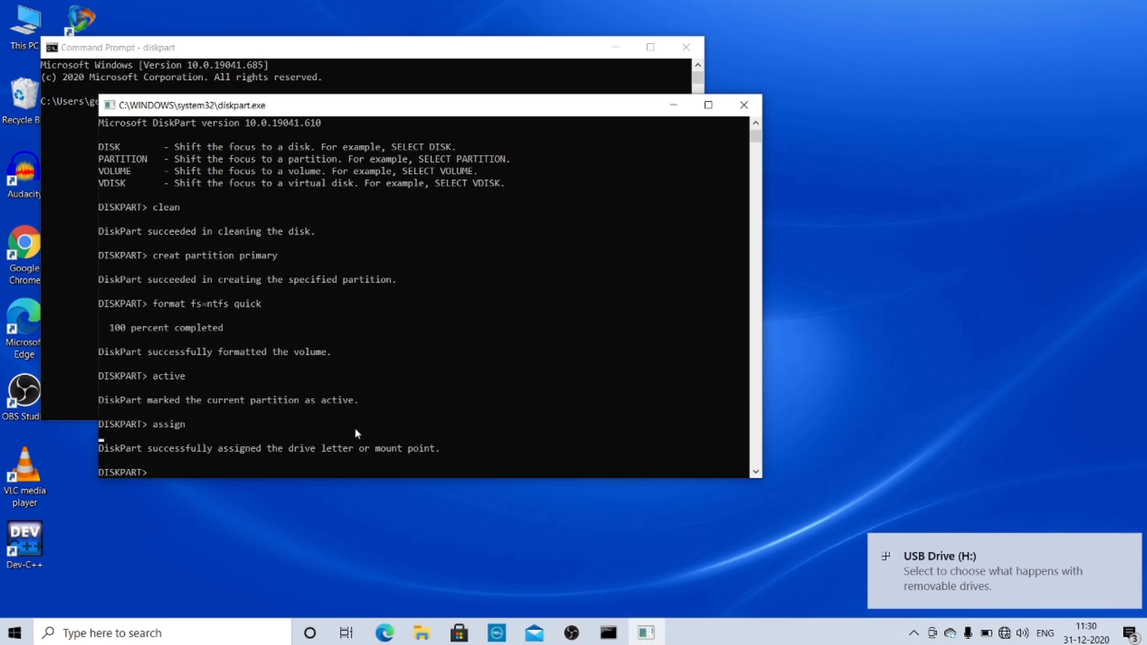
# Exit DiskPart and close Command Prompt
pyautogui.write('exit')
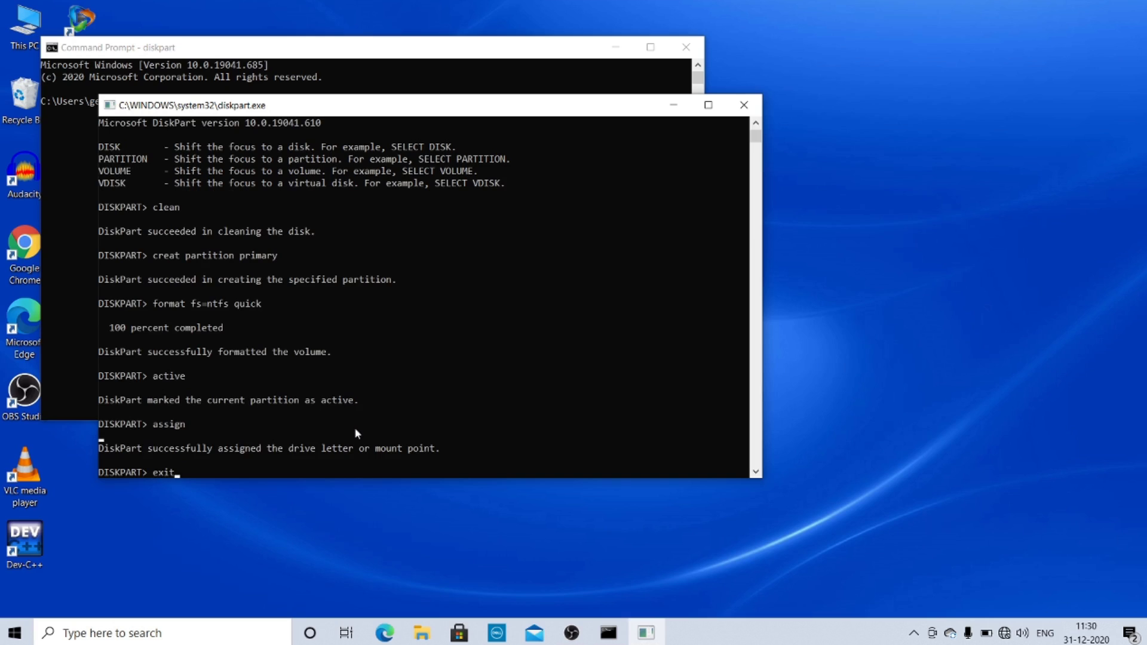
pyautogui.press('Return')
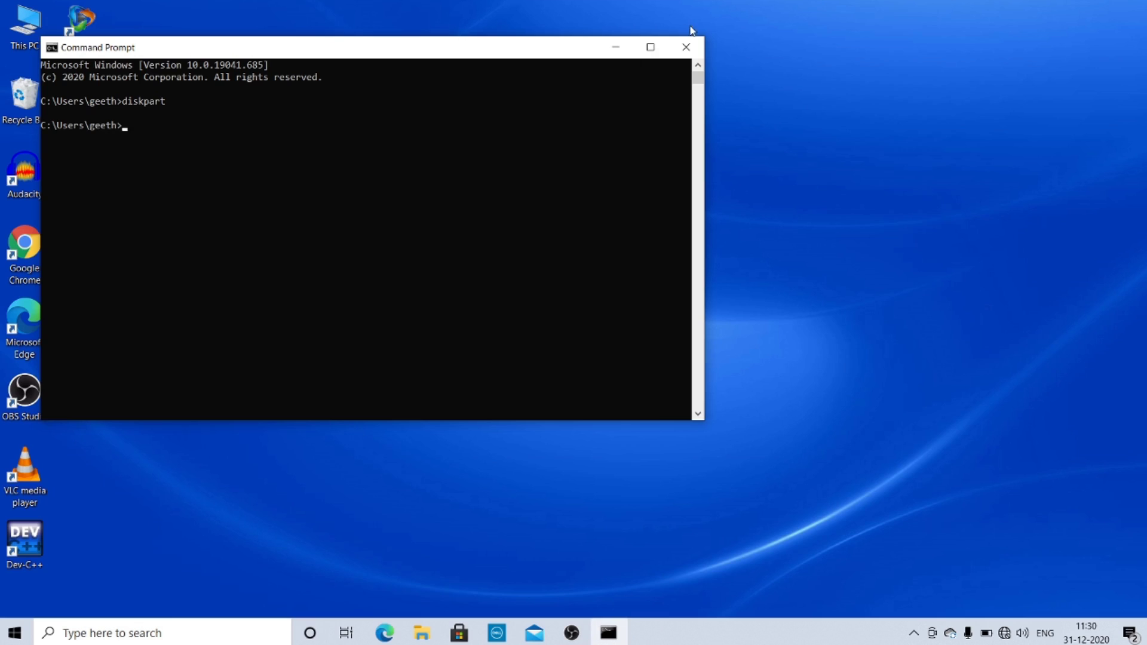
pyautogui.click(685, 46)
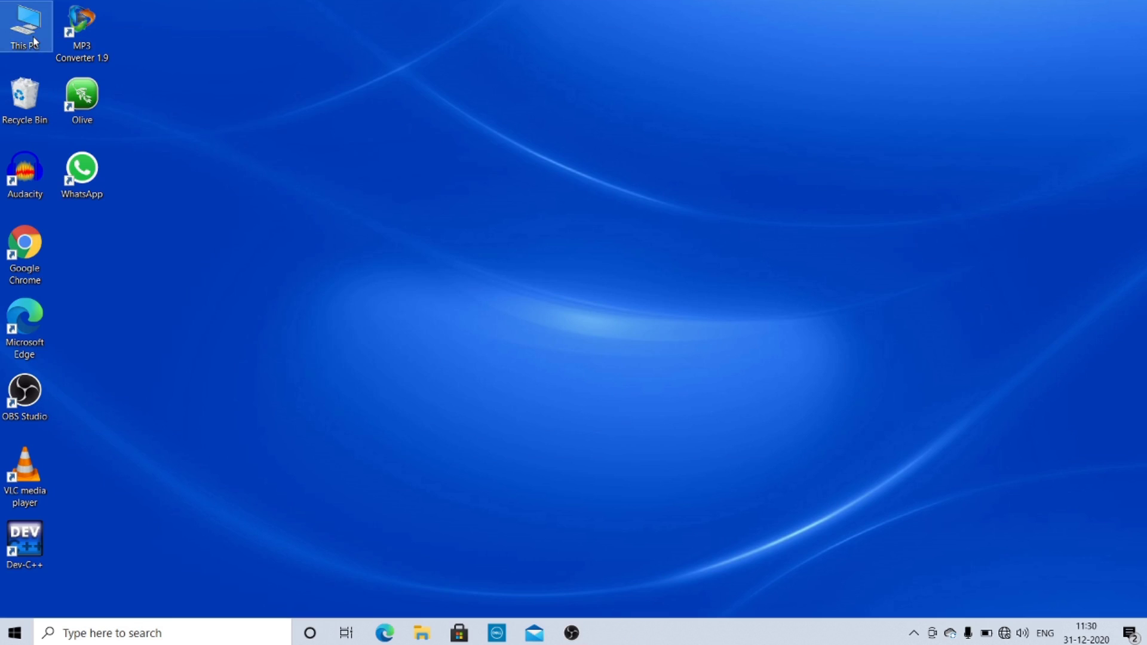
# Copy all contents of the windows 10 folder on the DATA (D:) drive to the root of USB Drive (H:)
pyautogui.doubleClick(34, 39)
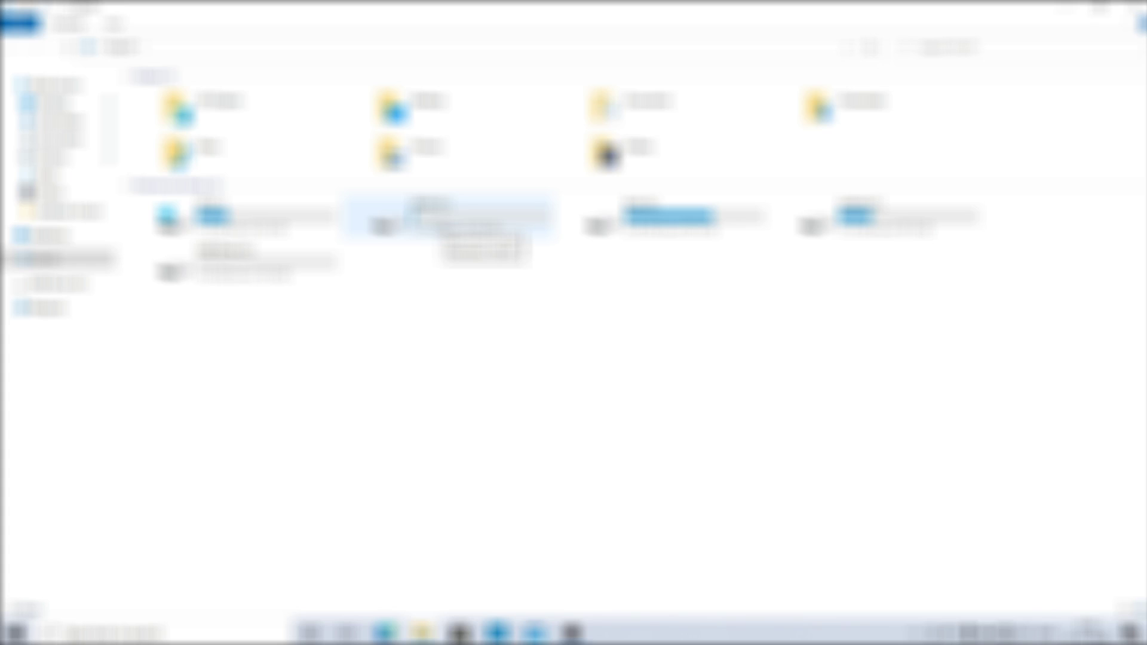
pyautogui.doubleClick(427, 226)
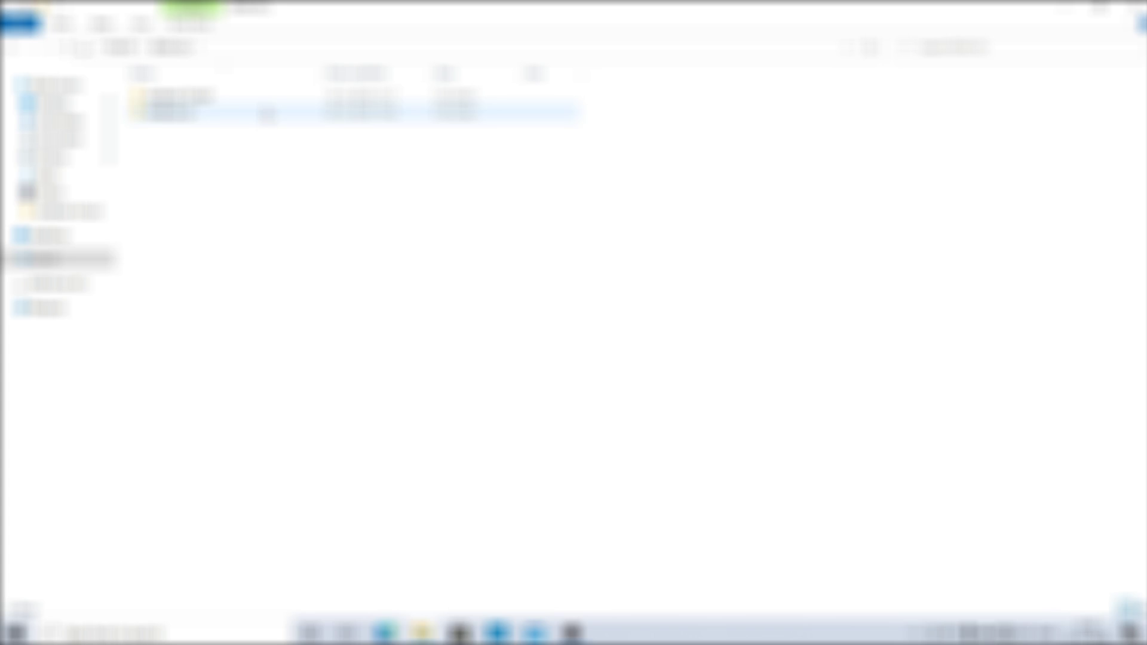
pyautogui.doubleClick(267, 114)
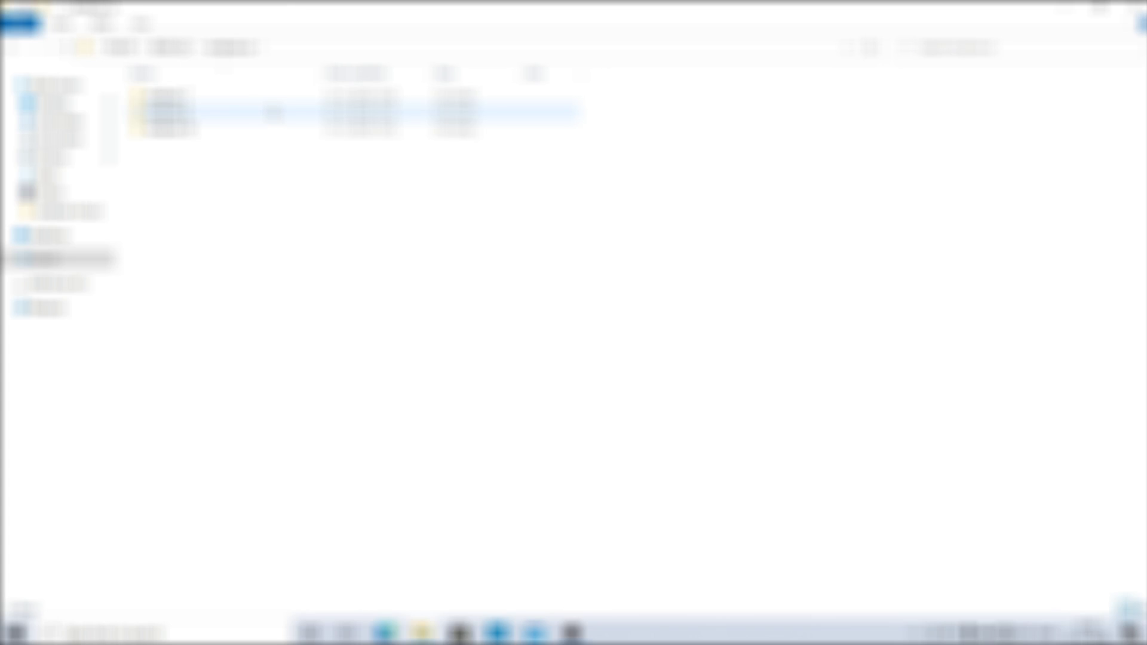
pyautogui.doubleClick(272, 129)
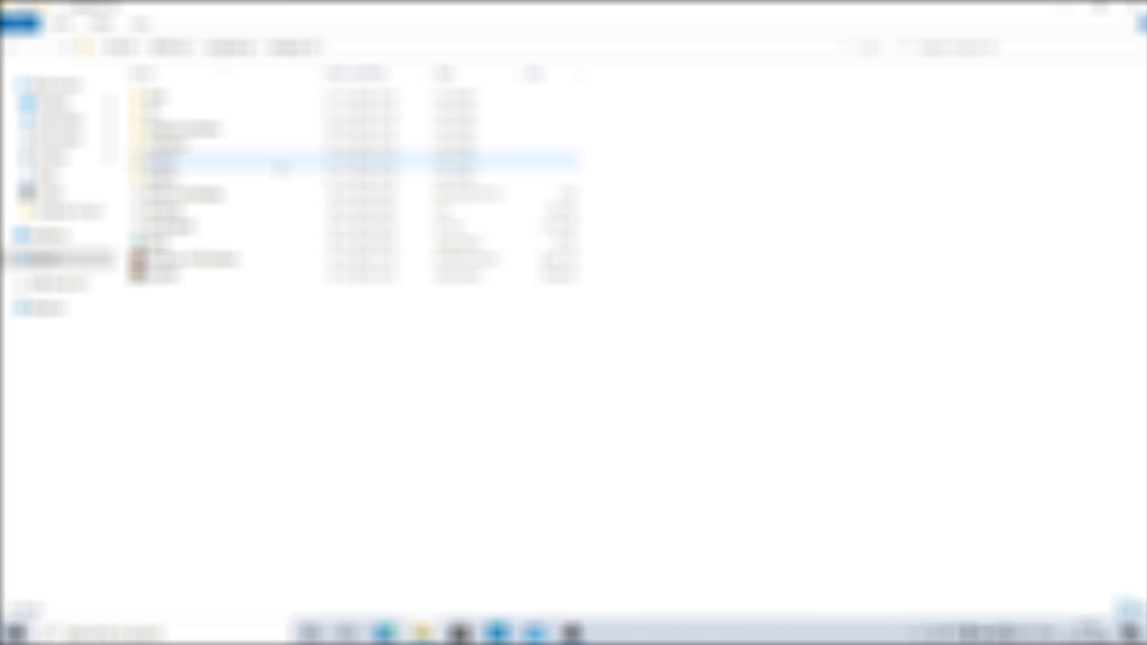
pyautogui.hotkey('ctrl', 'a')
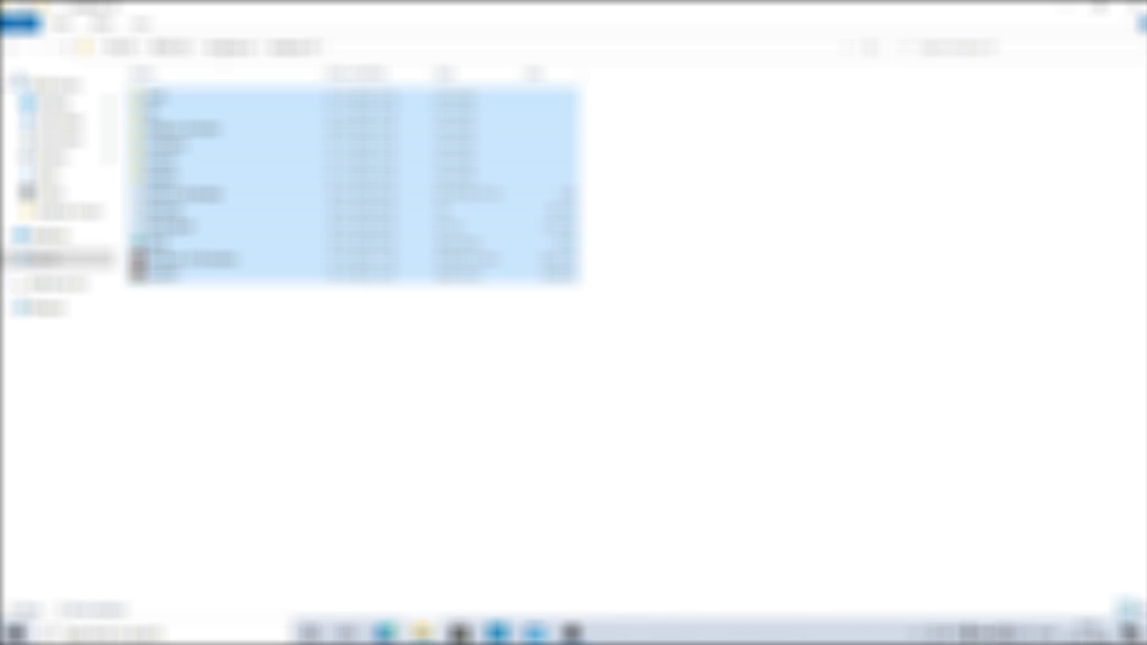
pyautogui.click(11, 54)
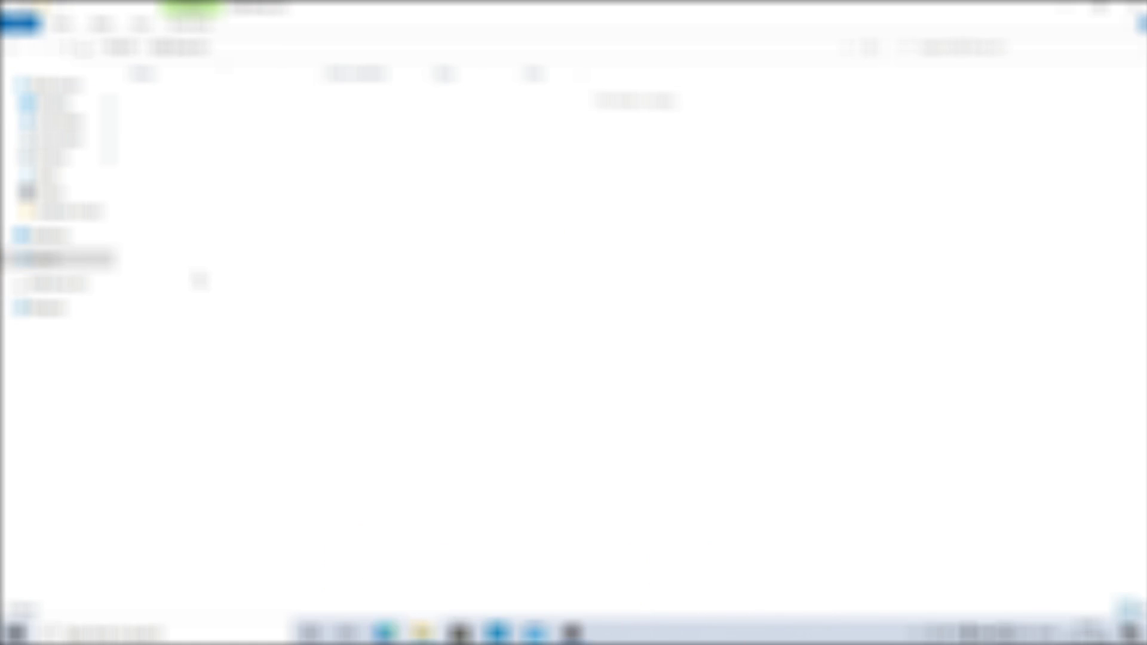
pyautogui.hotkey('ctrl', 'v')
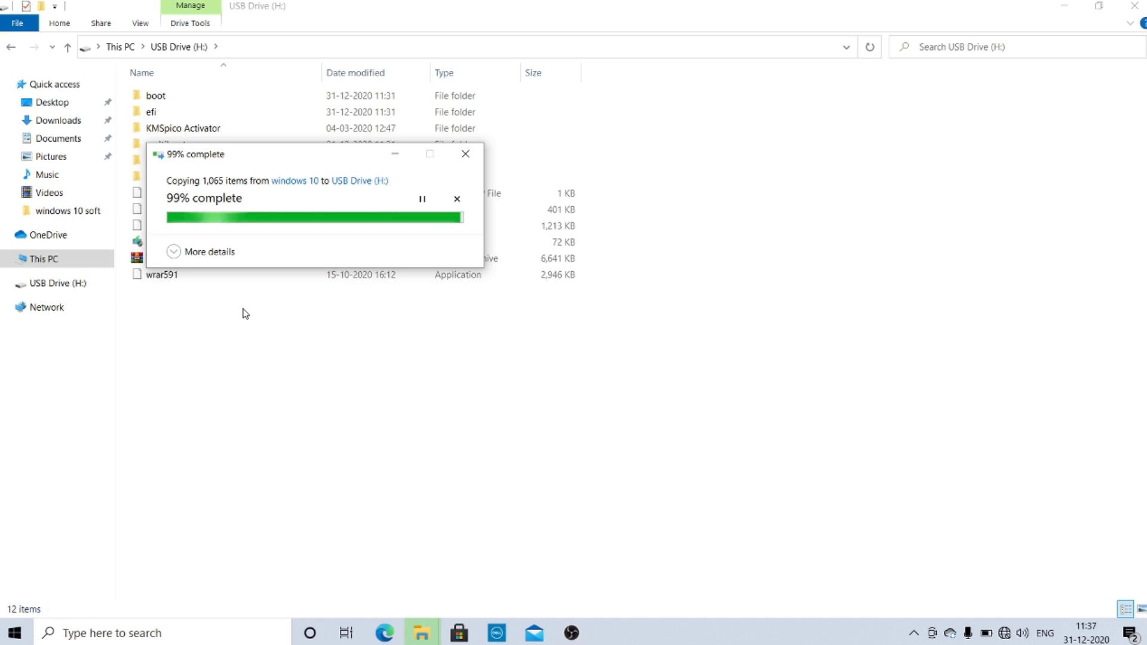
pyautogui.hotkey('ctrl', 'a')
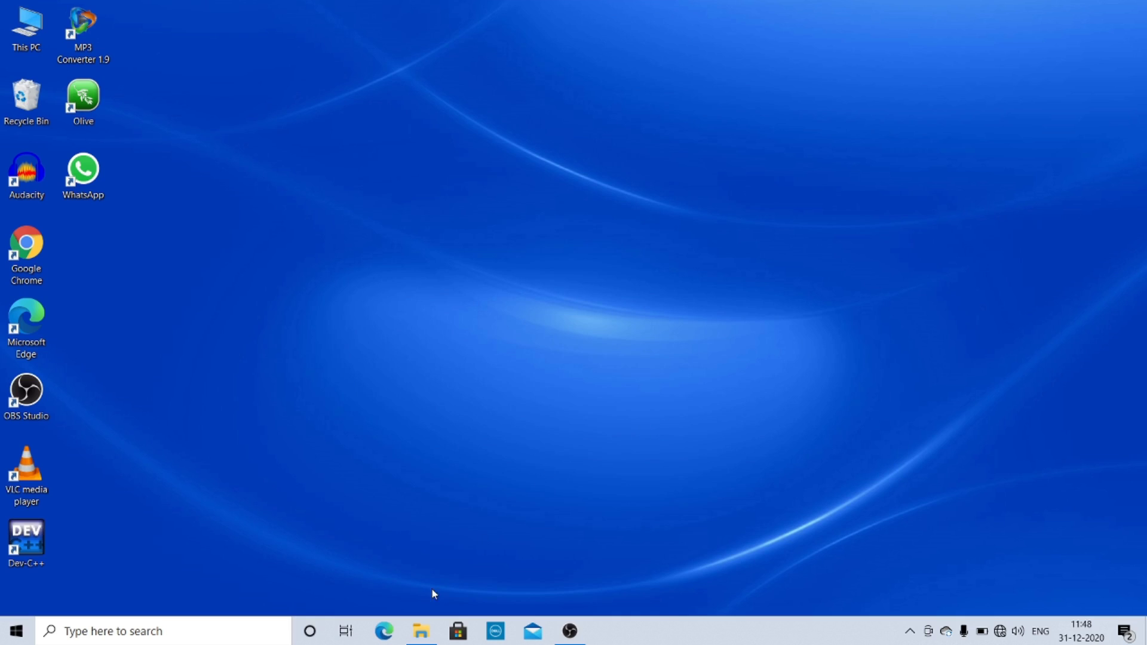
# Check USB Drive (H:) among the drives in This PC, and minimize the File Explorer window
pyautogui.moveTo(406, 643)
pyautogui.click(435, 630)
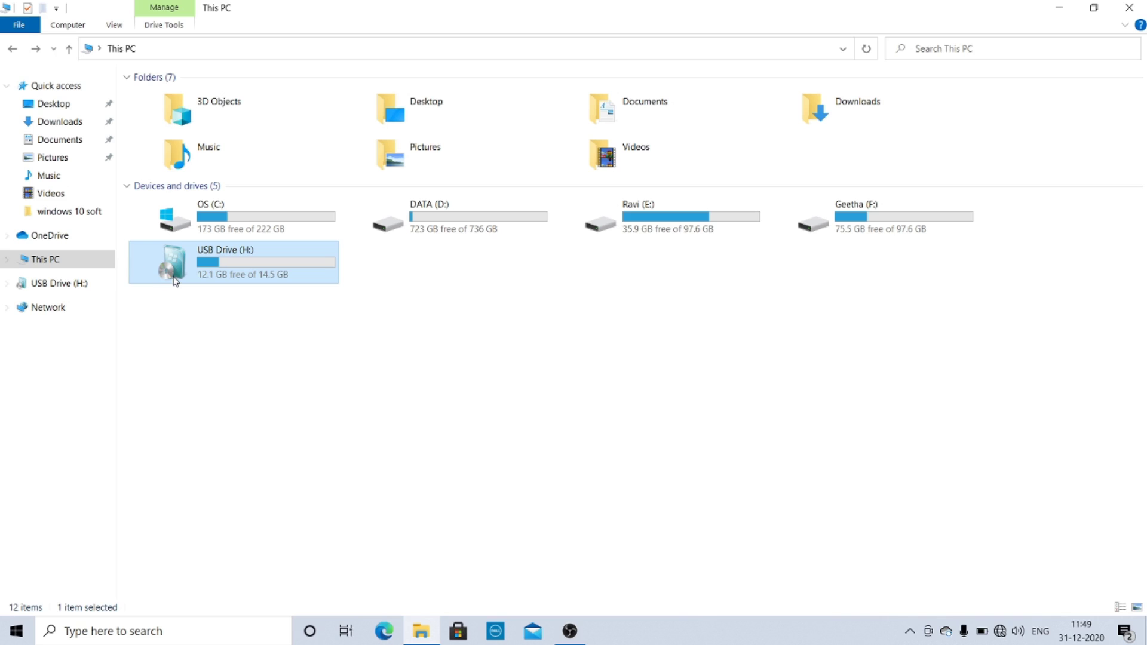
pyautogui.click(1057, 8)
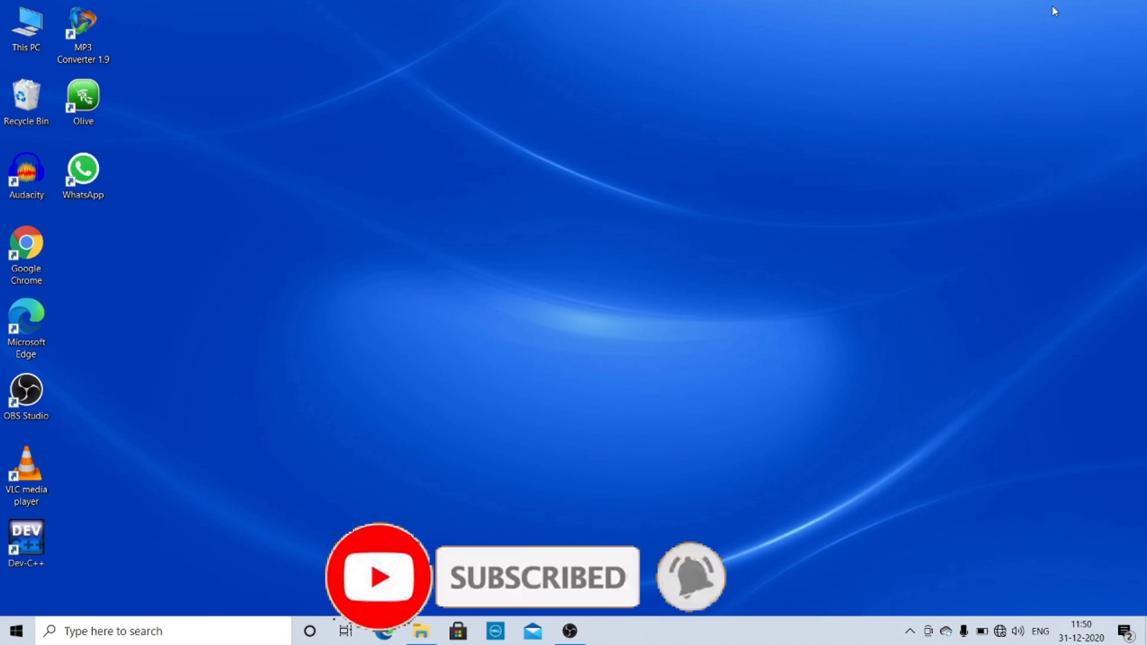